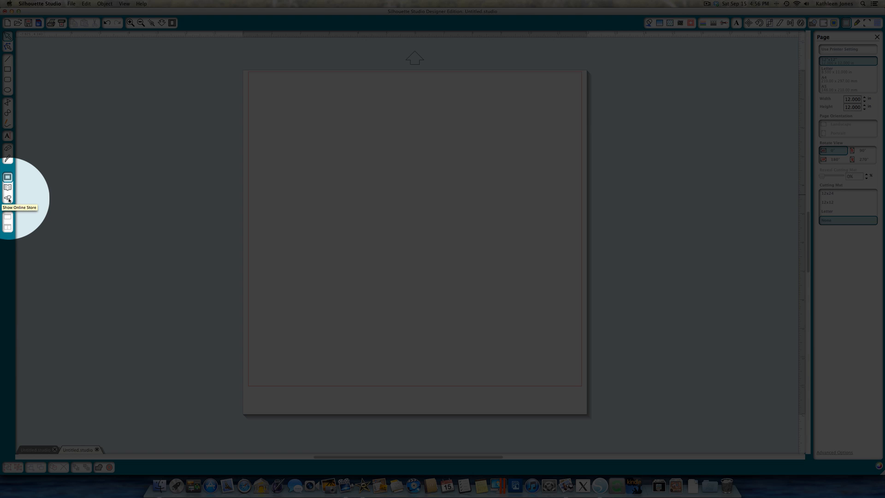
# Search the online store for "pie chart" and open the details of the owned "pie charts" design.
pyautogui.click(8, 198)
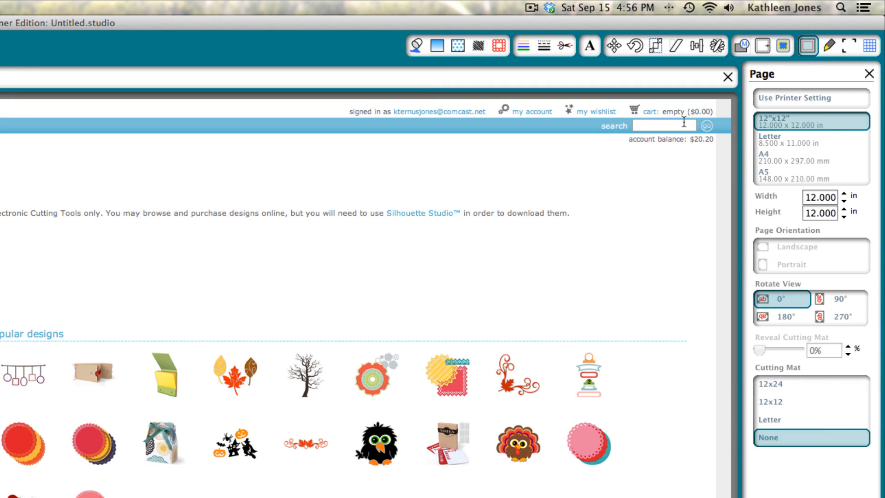
pyautogui.click(685, 122)
pyautogui.write('pie ')
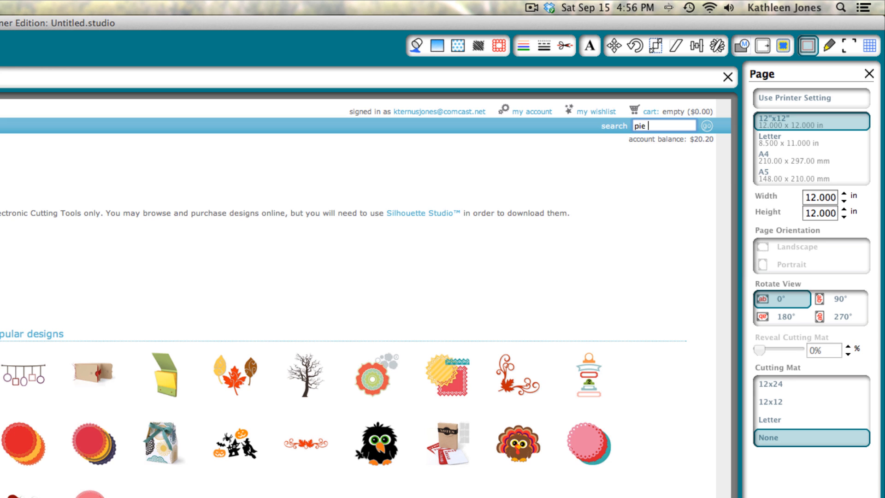
pyautogui.write('chart')
pyautogui.press('Return')
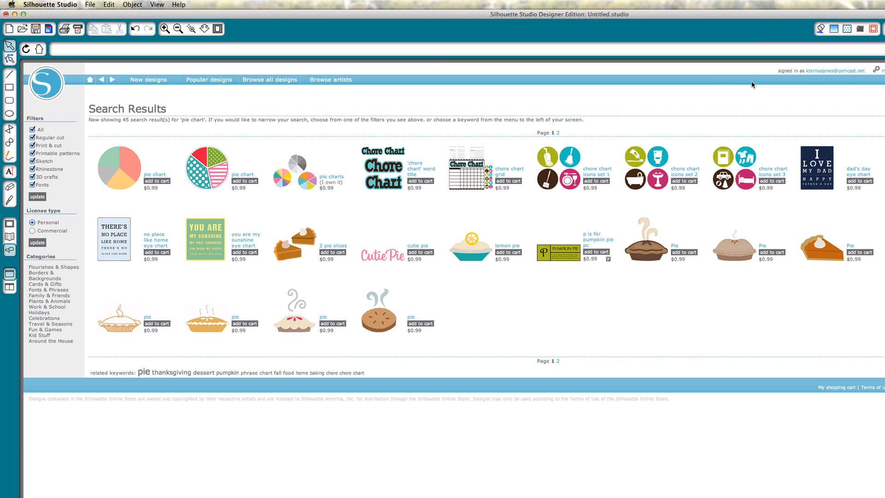
pyautogui.click(332, 178)
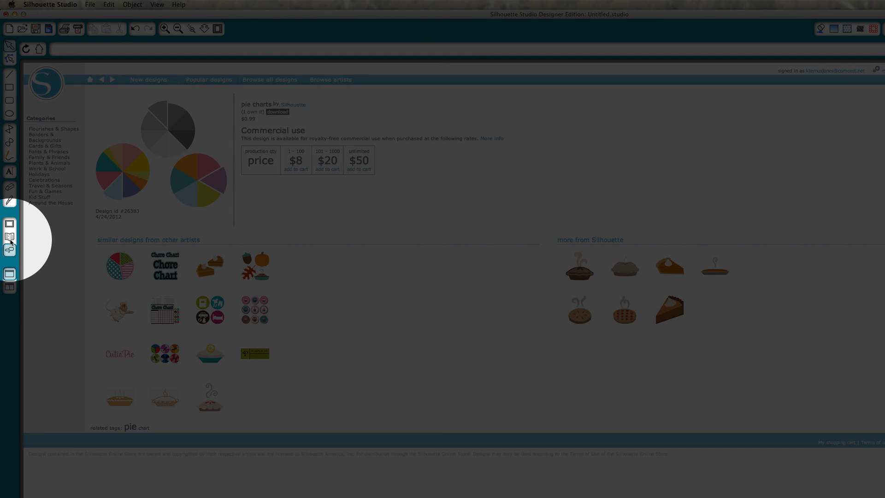
# Search the library for "pie chart" and place the "pie charts" design on the page.
pyautogui.click(9, 237)
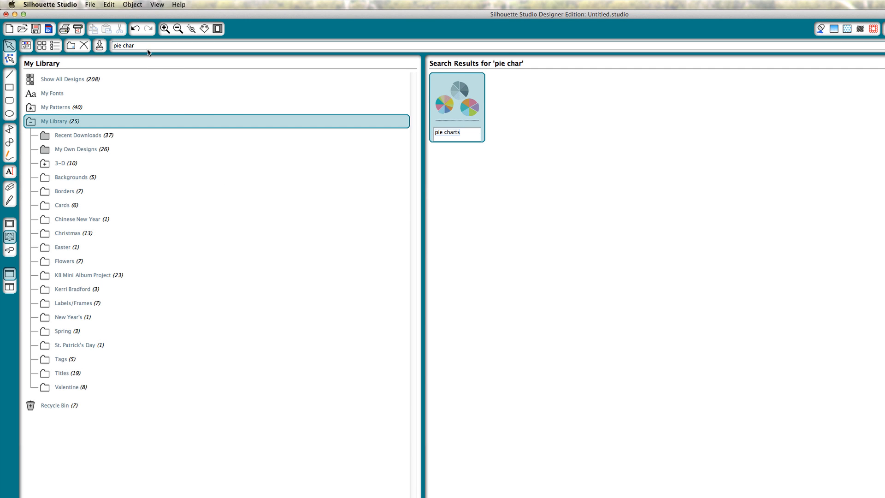
pyautogui.moveTo(141, 46); pyautogui.dragTo(86, 44)
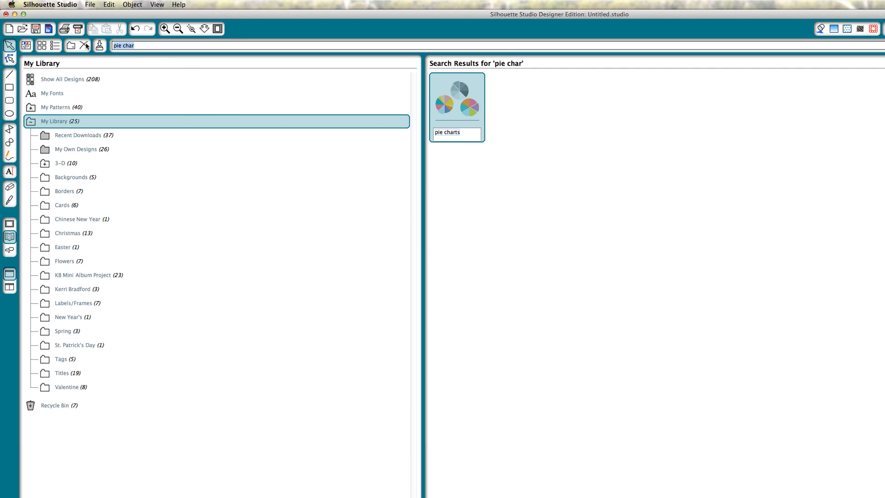
pyautogui.write('pie chart')
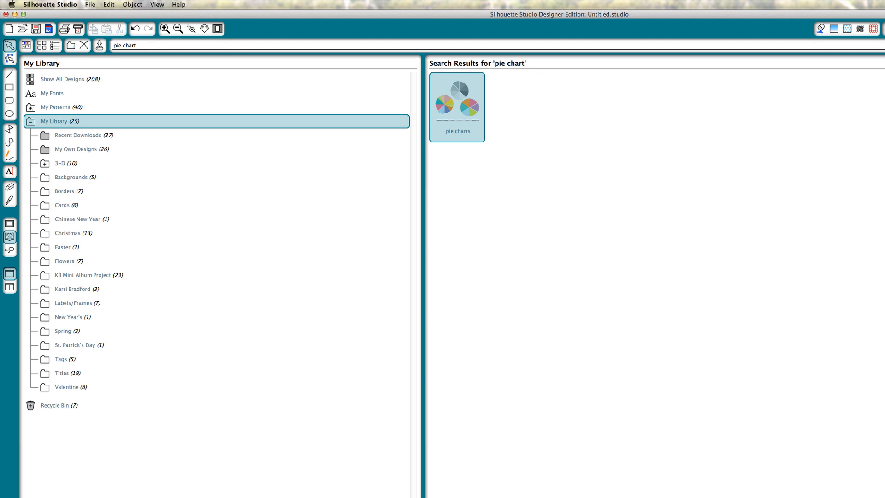
pyautogui.doubleClick(465, 111)
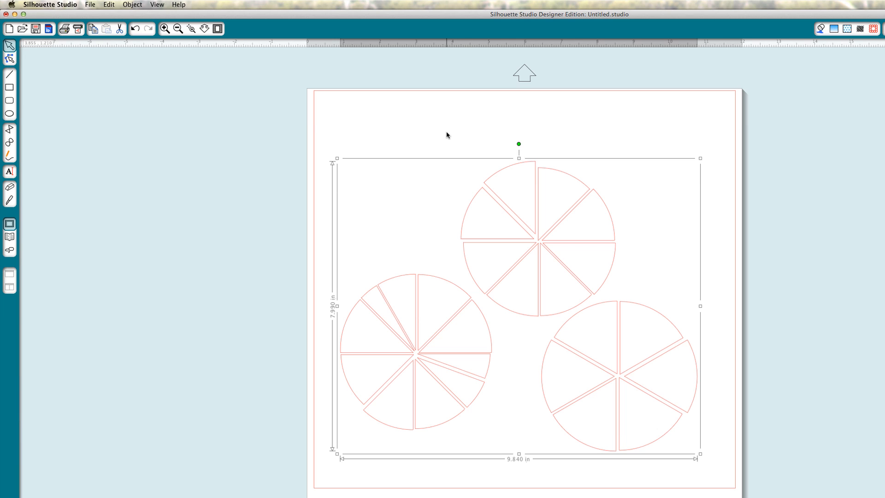
# Ungroup the pie charts design into separate slices and deselect them.
pyautogui.rightClick(441, 200)
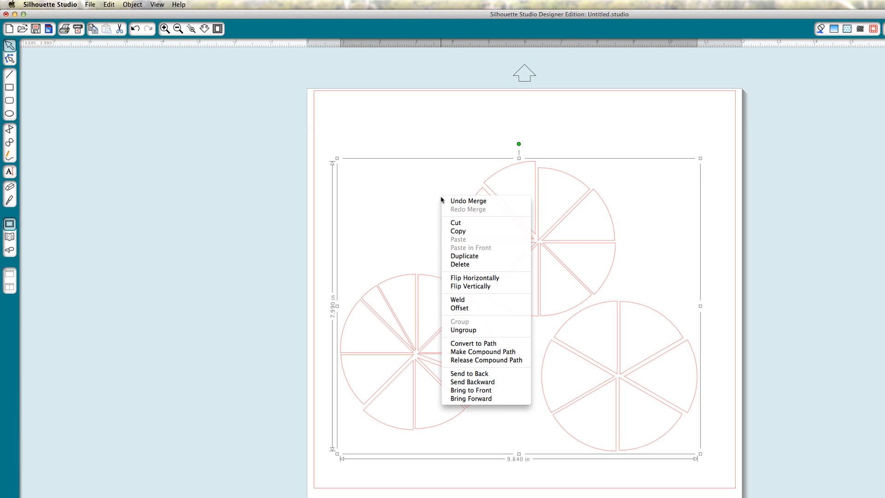
pyautogui.click(459, 329)
pyautogui.click(442, 113)
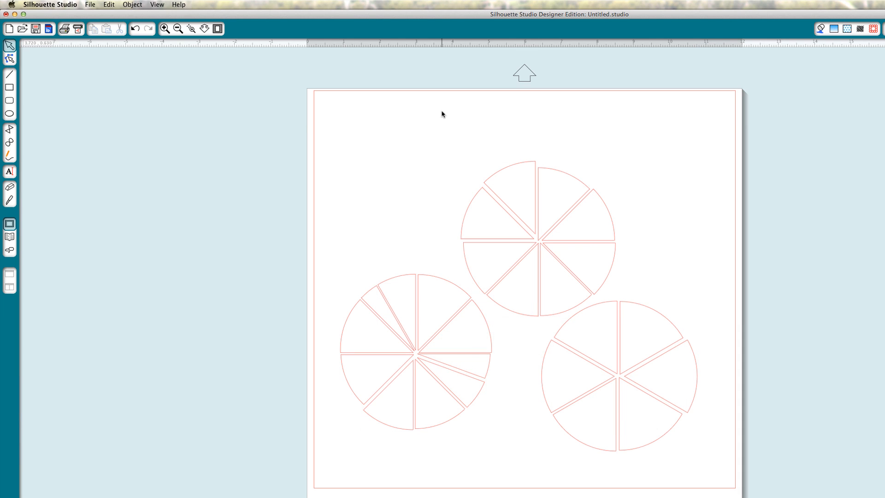
# Delete all slices of the upper pie and of the lower-right pie, keeping only the lower-left one.
pyautogui.moveTo(474, 133); pyautogui.dragTo(626, 281)
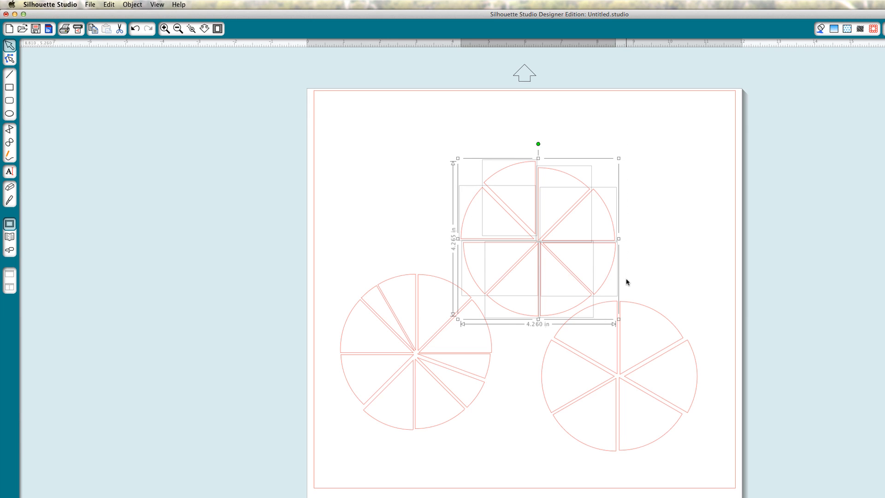
pyautogui.scroll(-1, 626, 282)
pyautogui.press('Delete')
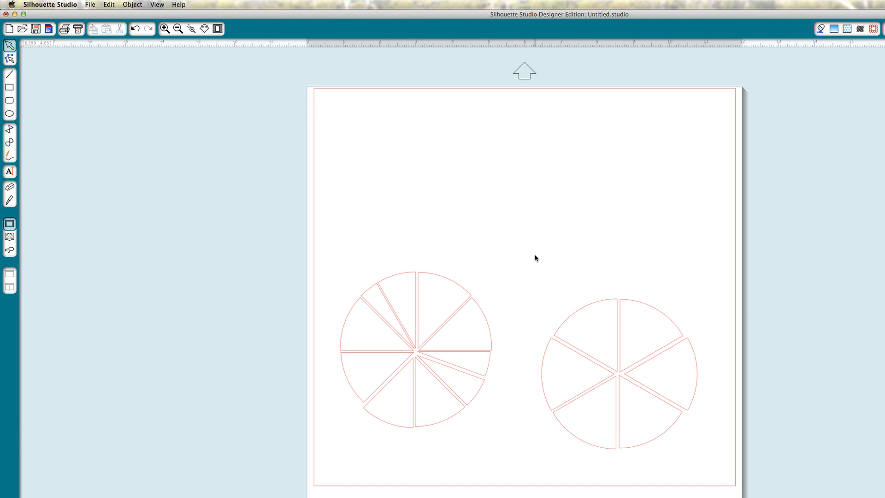
pyautogui.moveTo(534, 254); pyautogui.dragTo(699, 450)
pyautogui.press('Delete')
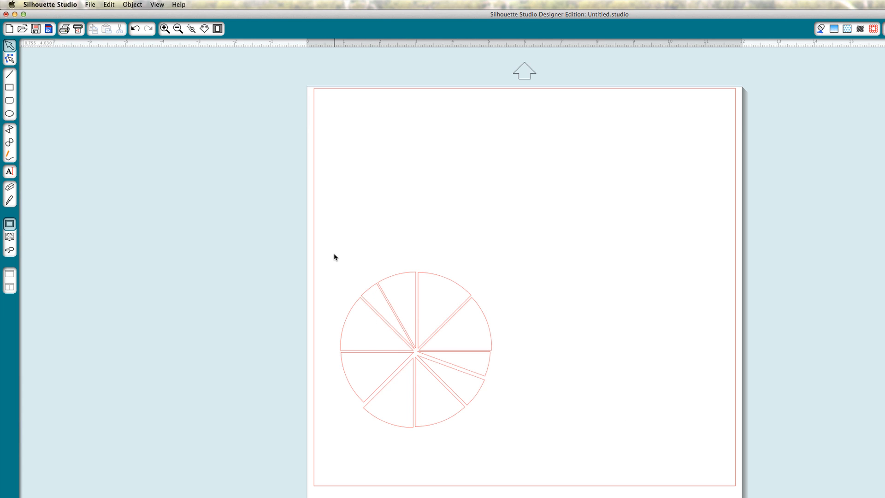
# Group all slices of the remaining pie into one object.
pyautogui.moveTo(334, 254); pyautogui.dragTo(512, 431)
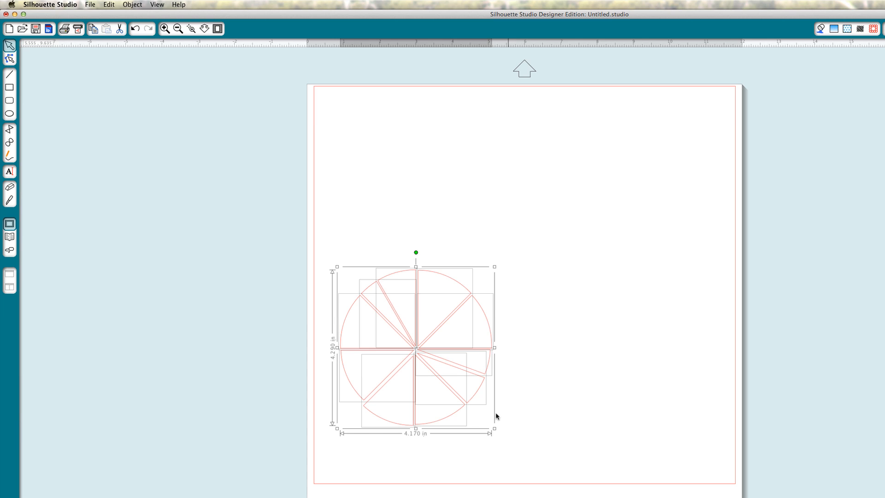
pyautogui.rightClick(439, 340)
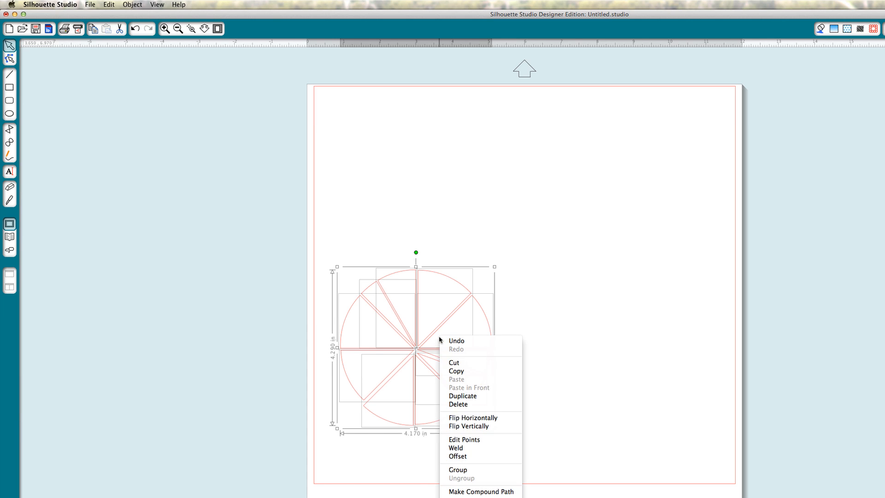
pyautogui.click(466, 469)
pyautogui.click(501, 200)
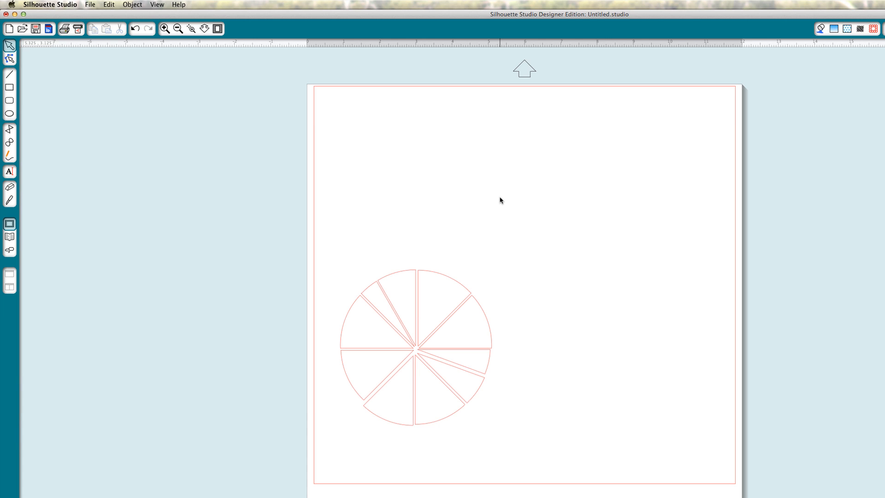
# Draw a rectangle about 5.5 in wide and 3 in high above and to the right of the pie.
pyautogui.click(10, 87)
pyautogui.moveTo(446, 143); pyautogui.dragTo(644, 253)
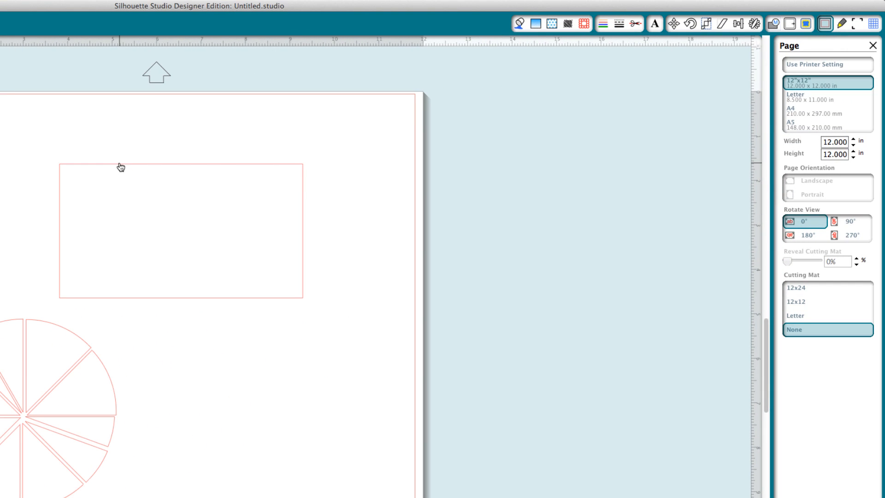
pyautogui.click(494, 142)
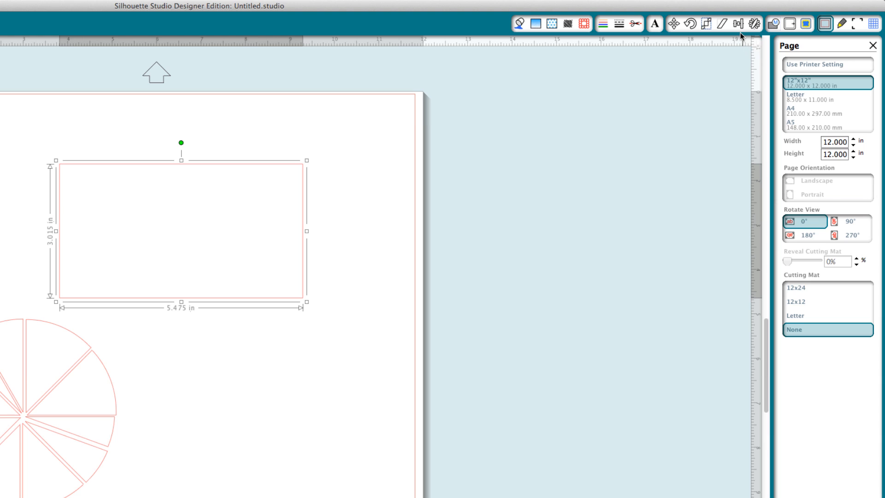
# Scale the rectangle to exactly 5.25 in wide and 4 in high.
pyautogui.click(707, 24)
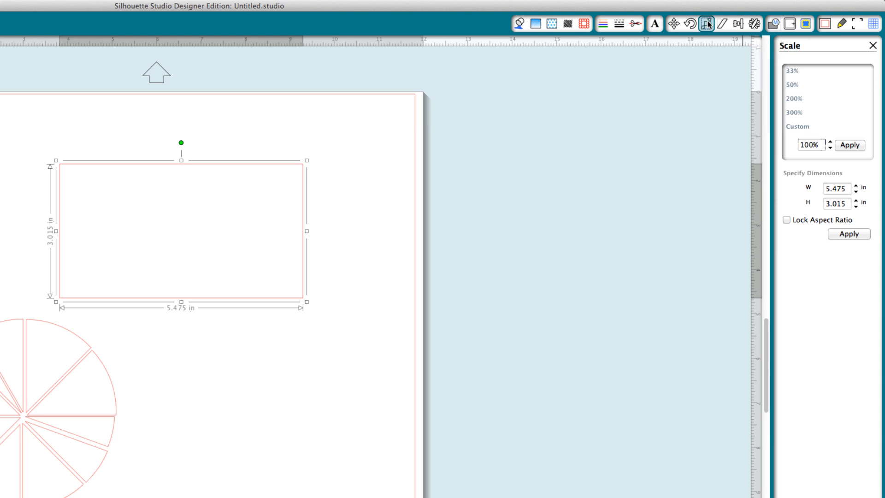
pyautogui.doubleClick(837, 189)
pyautogui.write('5.25')
pyautogui.doubleClick(838, 204)
pyautogui.write('4')
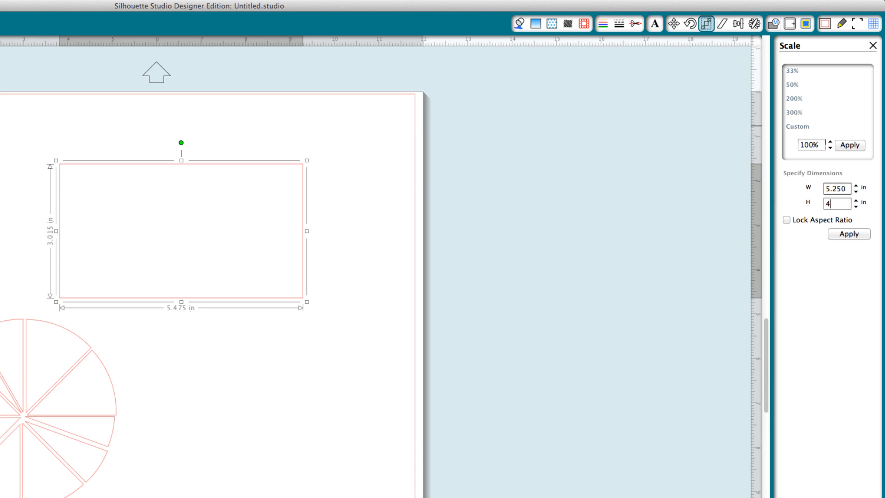
pyautogui.click(840, 234)
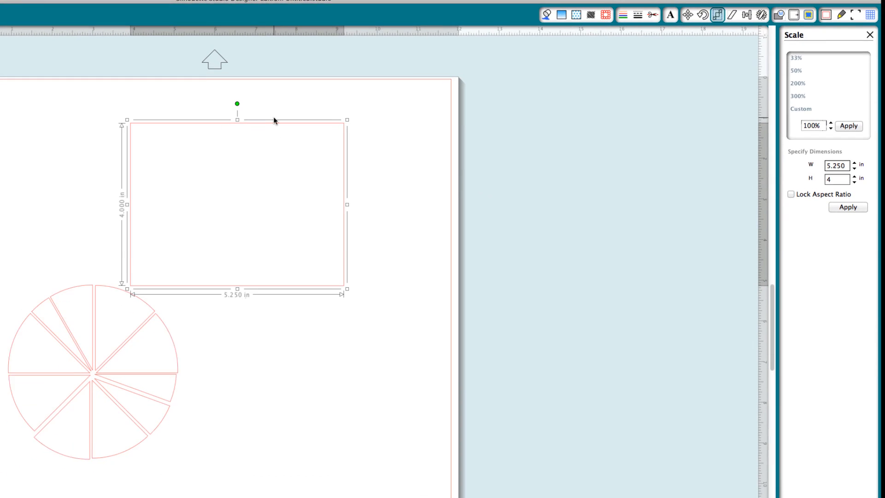
# Move the rectangle and the grouped pie so that they overlap on the page.
pyautogui.moveTo(278, 123); pyautogui.dragTo(250, 215)
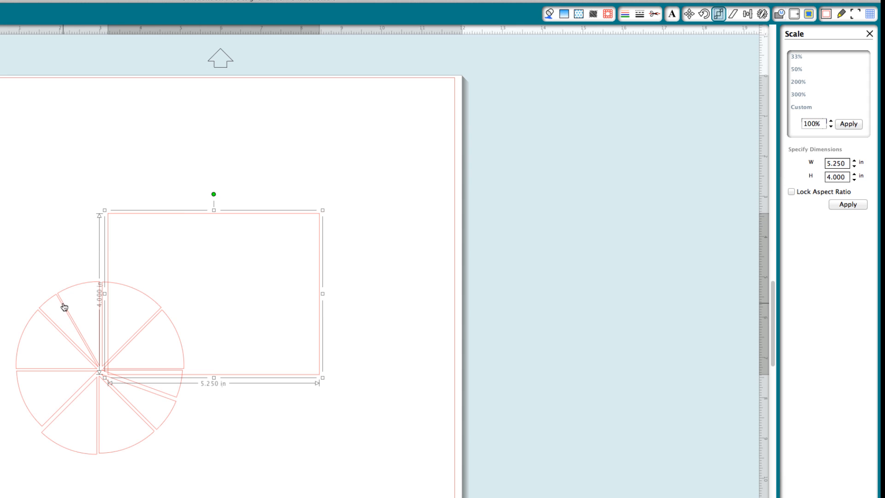
pyautogui.moveTo(63, 295); pyautogui.dragTo(120, 215)
pyautogui.click(217, 341)
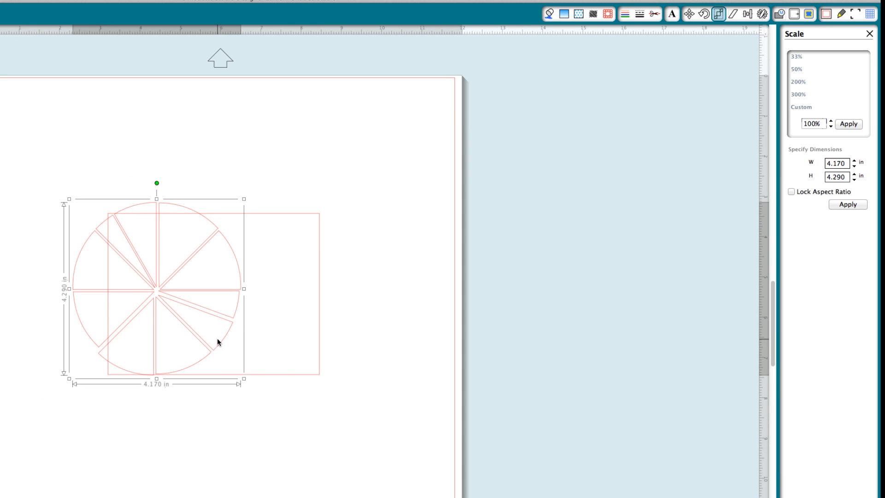
pyautogui.moveTo(242, 379)
pyautogui.mouseDown()
pyautogui.moveTo(303, 399)
pyautogui.moveTo(251, 368)
pyautogui.mouseUp()
pyautogui.click(155, 376)
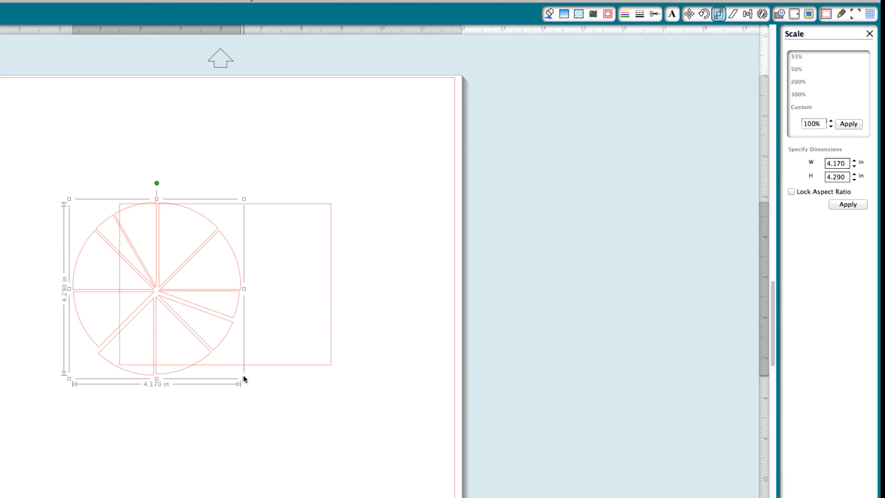
pyautogui.click(244, 378)
pyautogui.click(166, 374)
# Enlarge the pie proportionally to about 8 by 8.24 in and position it around the whole rectangle, with its center right of the rectangle's middle.
pyautogui.moveTo(244, 379); pyautogui.dragTo(374, 437)
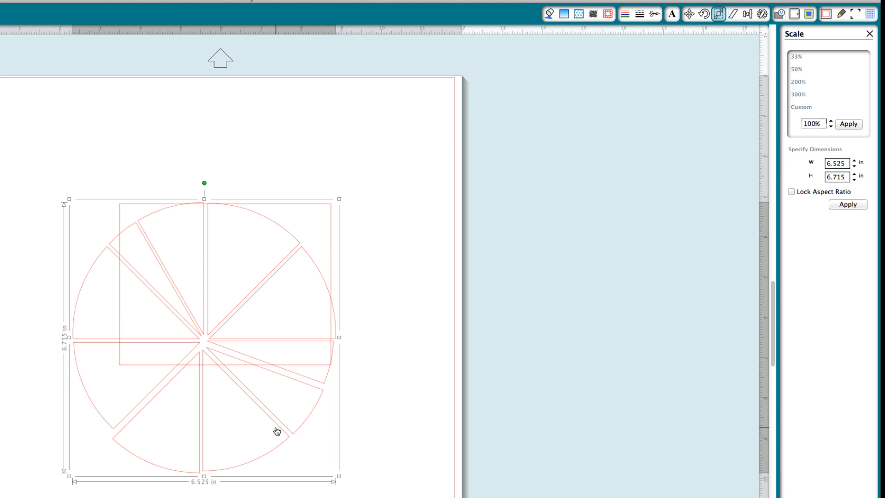
pyautogui.moveTo(276, 416); pyautogui.dragTo(275, 399)
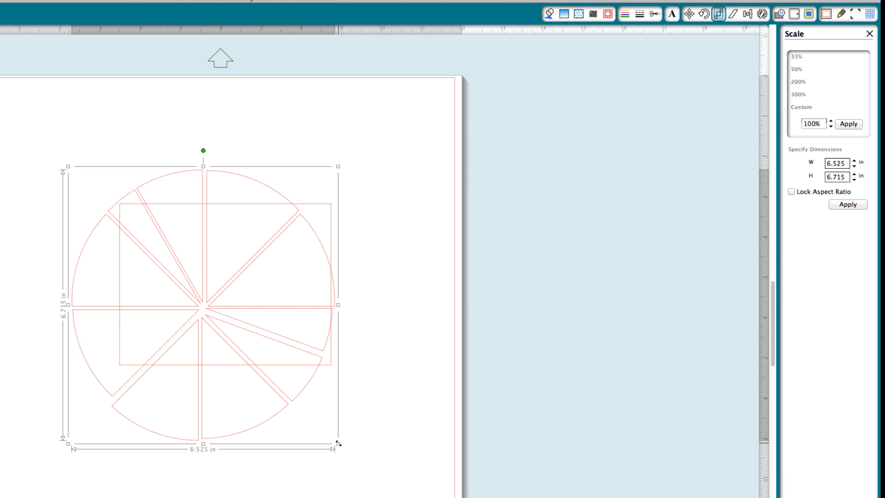
pyautogui.moveTo(338, 443); pyautogui.dragTo(389, 470)
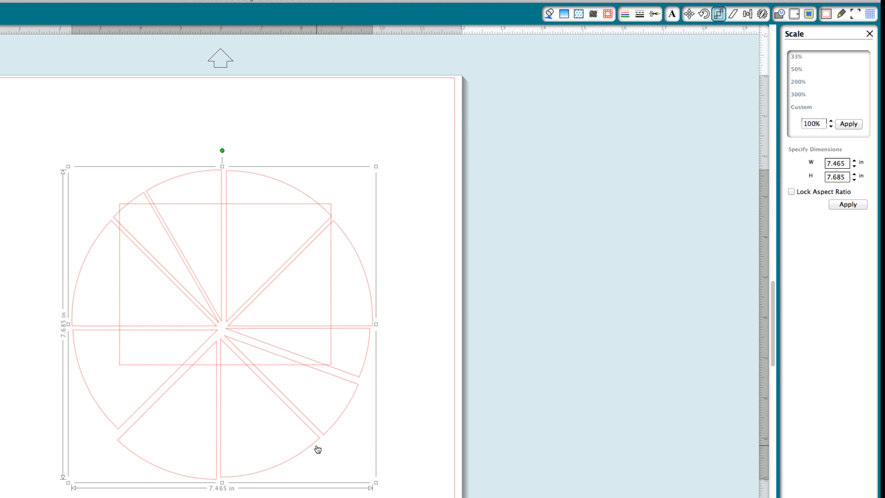
pyautogui.moveTo(316, 451); pyautogui.dragTo(329, 409)
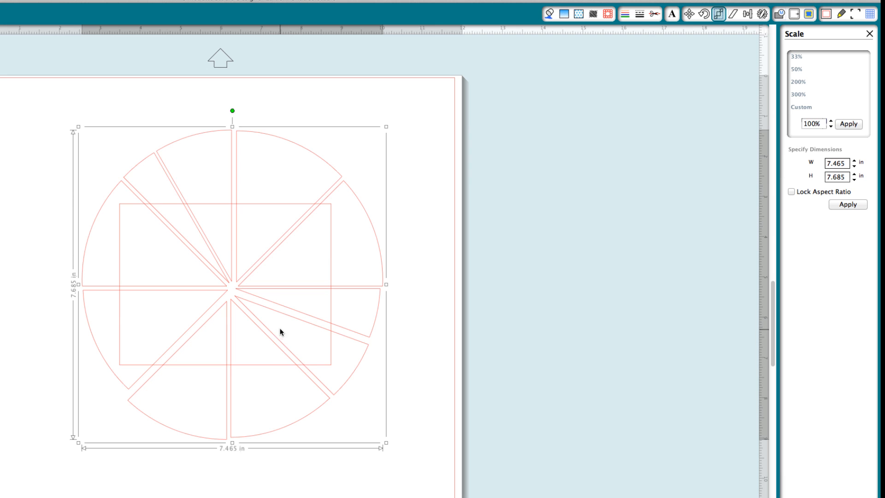
pyautogui.moveTo(274, 314); pyautogui.dragTo(303, 332)
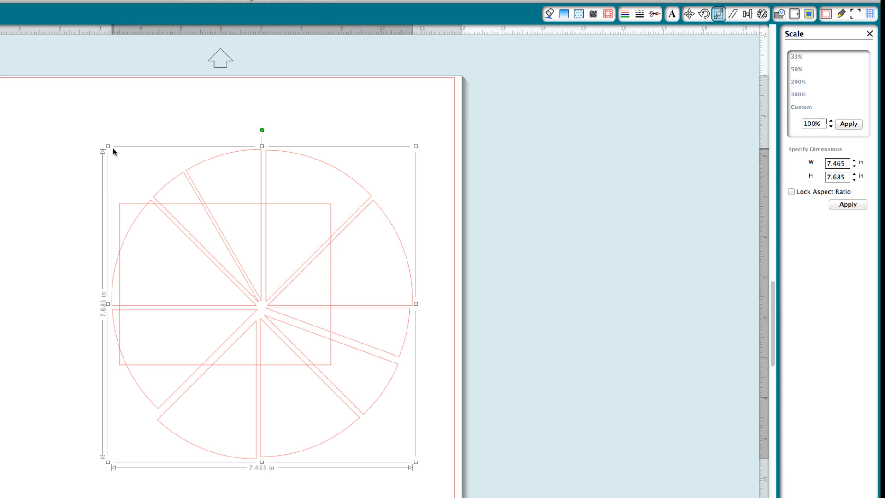
pyautogui.moveTo(108, 146); pyautogui.dragTo(83, 127)
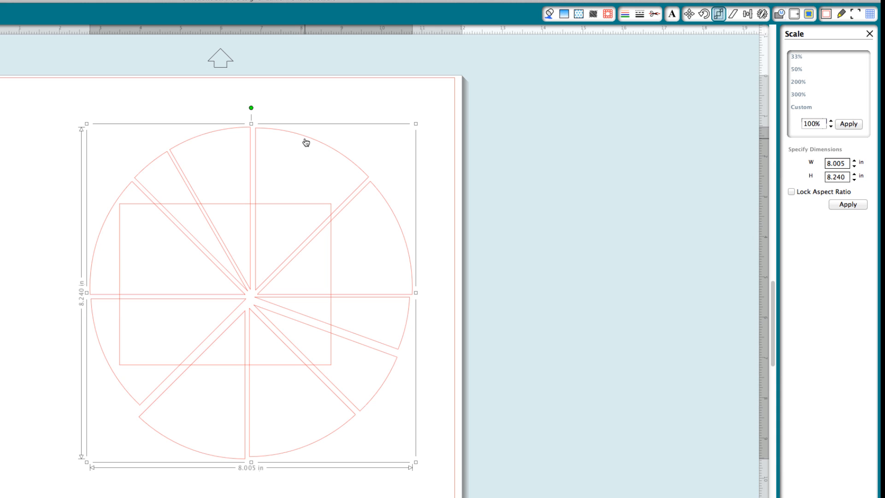
# Crop the pie and the rectangle together so that only the slice areas inside the rectangle remain.
pyautogui.click(275, 203)
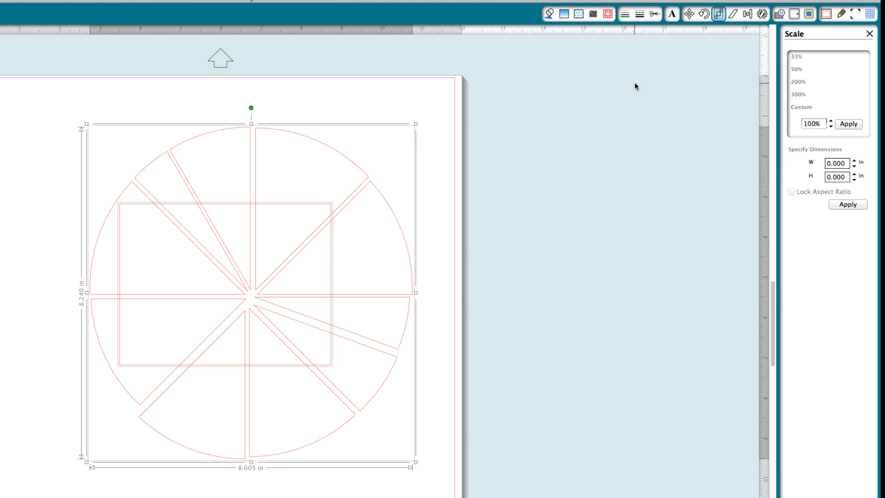
pyautogui.click(781, 14)
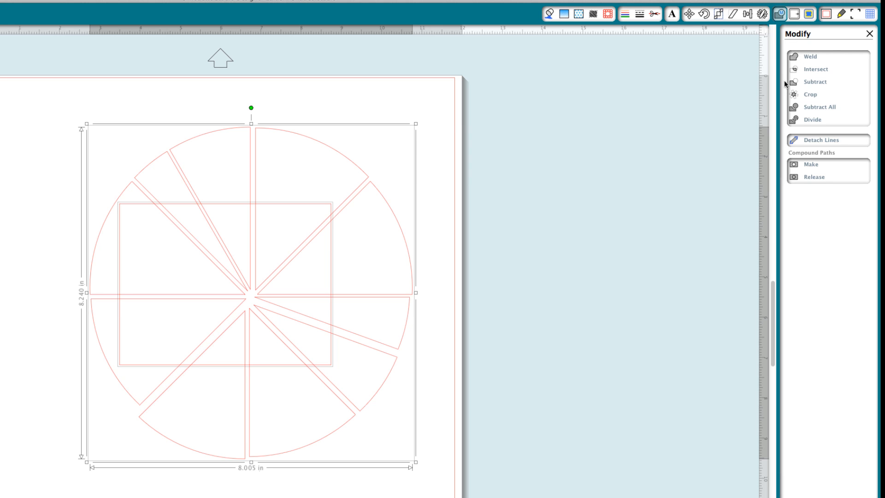
pyautogui.click(809, 95)
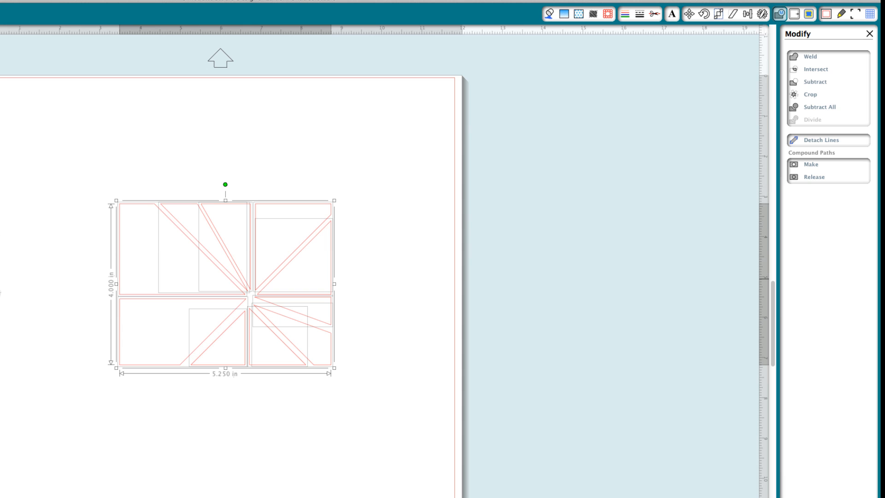
pyautogui.click(64, 186)
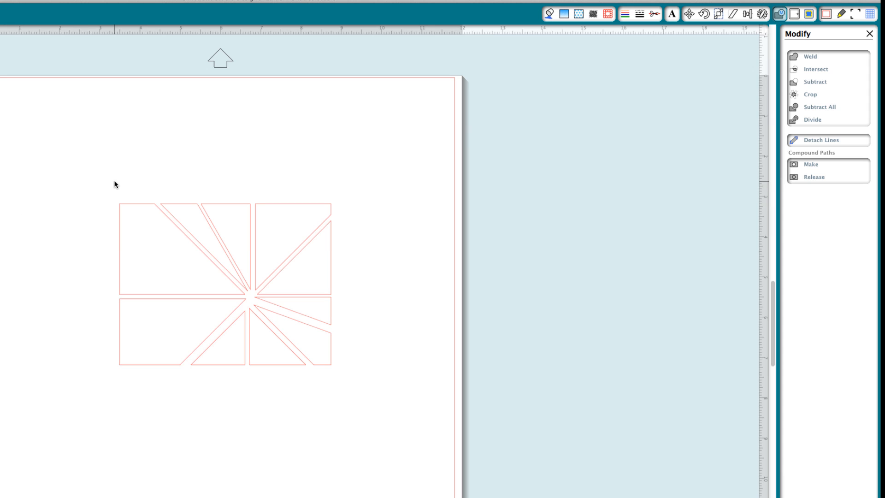
# Select all the cropped slice pieces and group them into one object.
pyautogui.click(133, 208)
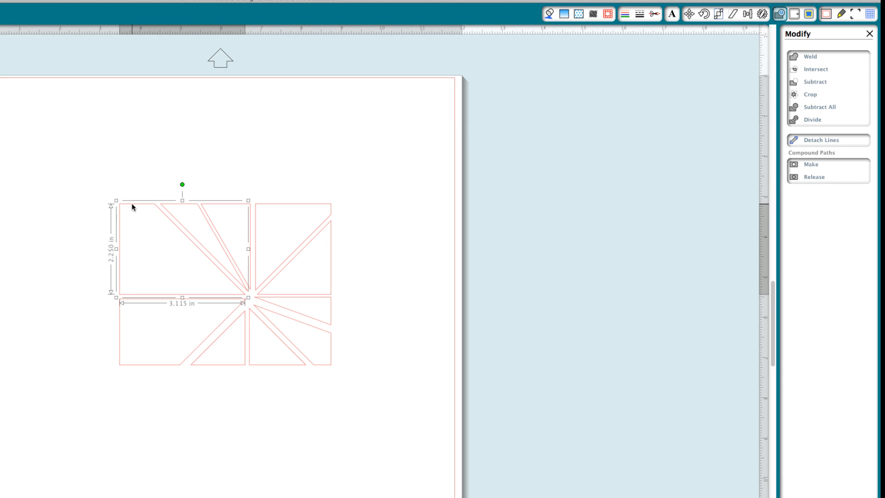
pyautogui.moveTo(102, 180); pyautogui.dragTo(351, 382)
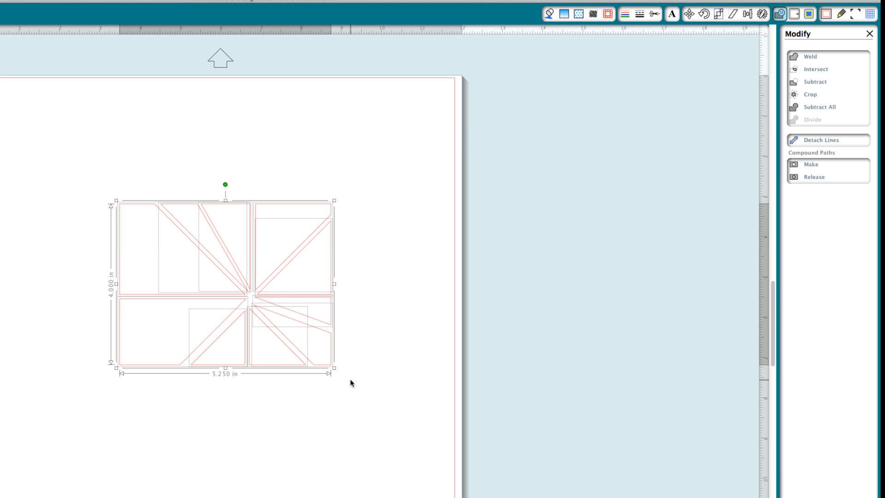
pyautogui.rightClick(271, 303)
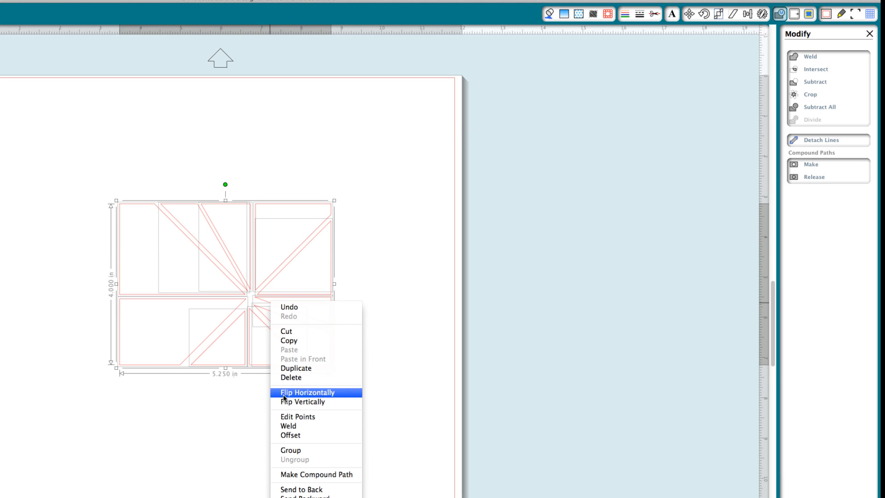
pyautogui.click(296, 449)
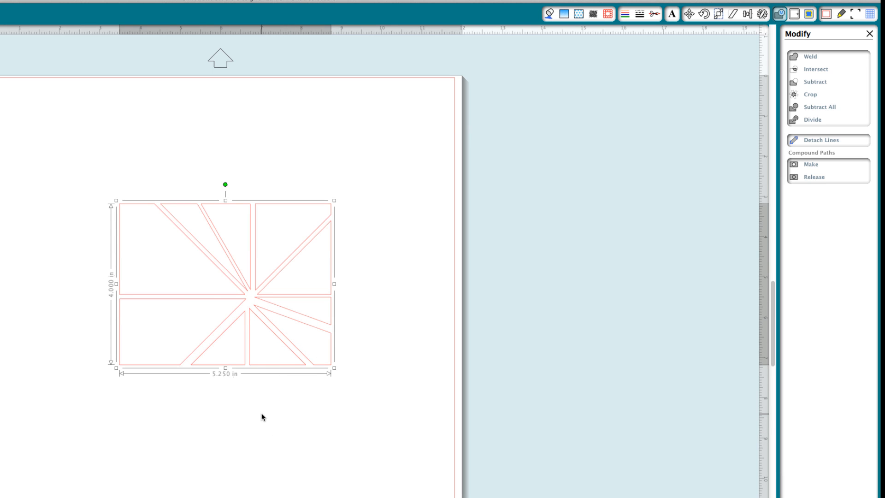
# Duplicate the grouped sunburst and place the copy off the page, just beyond its right edge.
pyautogui.rightClick(192, 261)
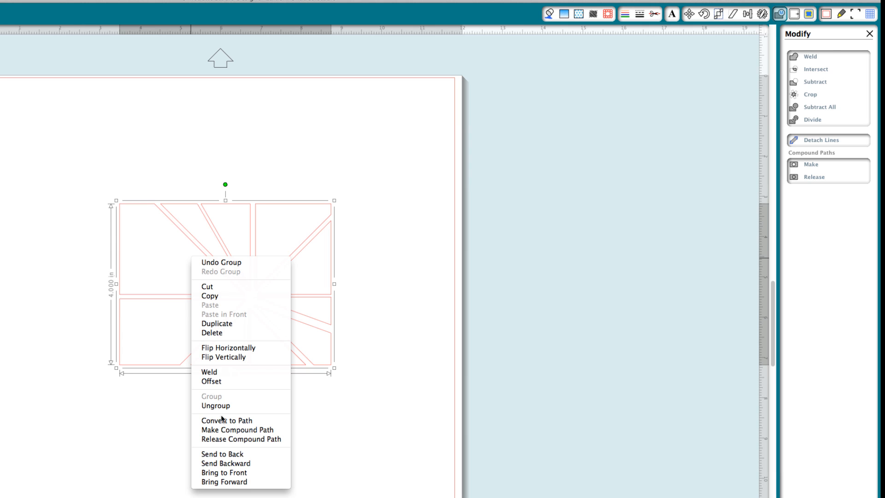
pyautogui.click(95, 181)
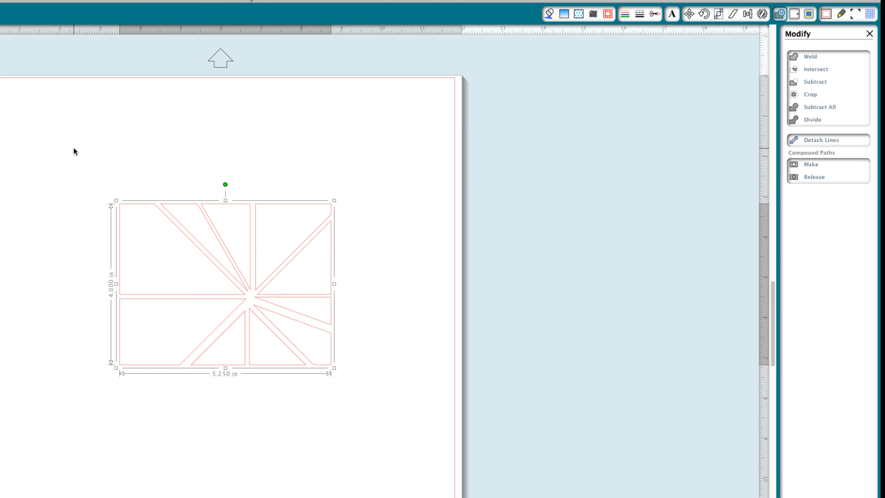
pyautogui.press('super+v')
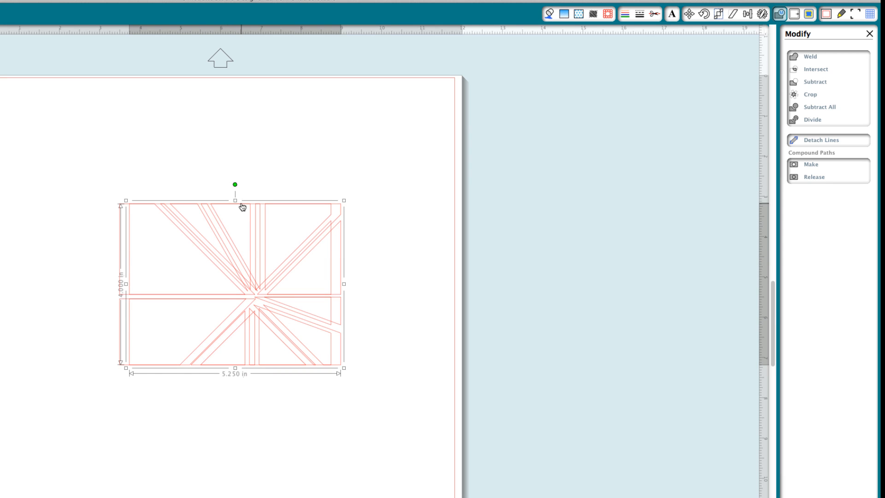
pyautogui.moveTo(243, 205); pyautogui.dragTo(607, 96)
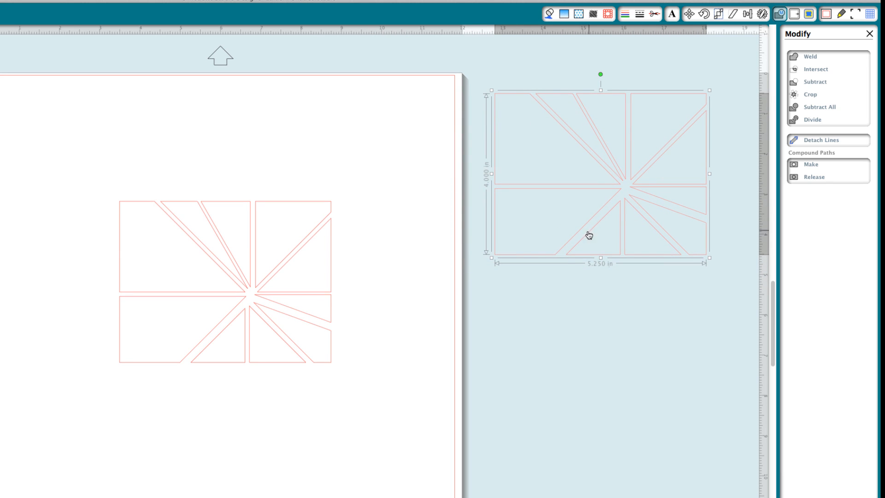
# Ungroup the original sunburst on the page into separate slices and deselect them.
pyautogui.click(286, 257)
pyautogui.rightClick(286, 257)
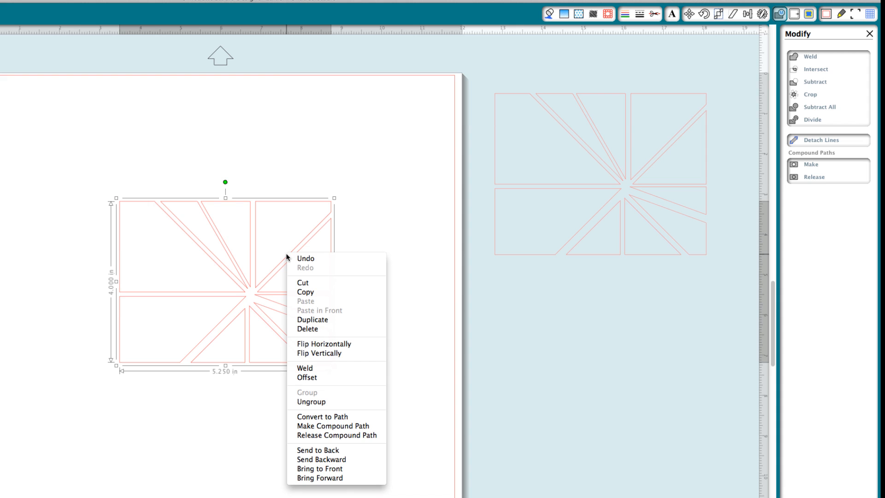
pyautogui.click(313, 402)
pyautogui.click(213, 421)
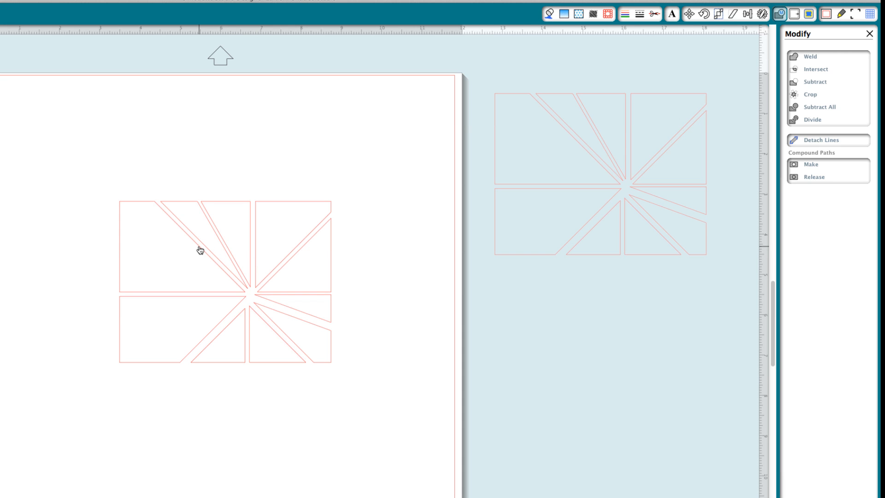
# Move every other slice of the ungrouped sunburst into a row along the top of the page, starting with the large upper-left slice.
pyautogui.moveTo(199, 250); pyautogui.dragTo(89, 137)
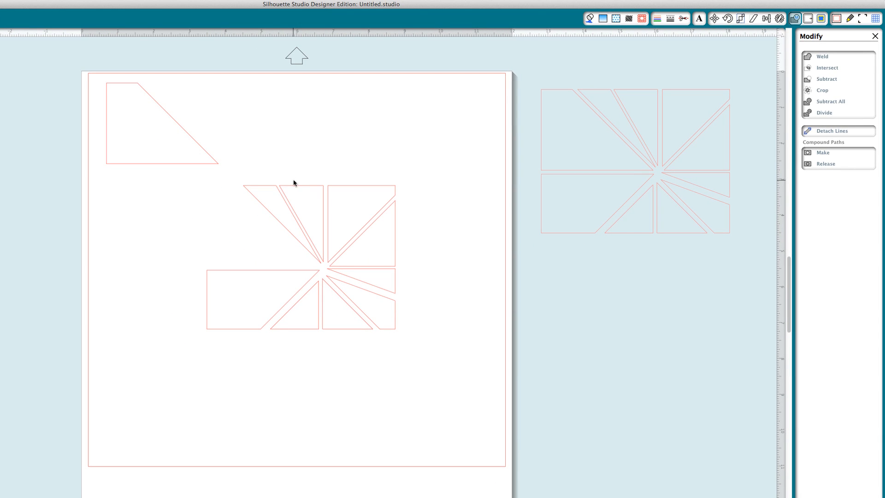
pyautogui.moveTo(296, 188); pyautogui.dragTo(192, 87)
pyautogui.click(382, 225)
pyautogui.click(425, 248)
pyautogui.moveTo(395, 244); pyautogui.dragTo(300, 138)
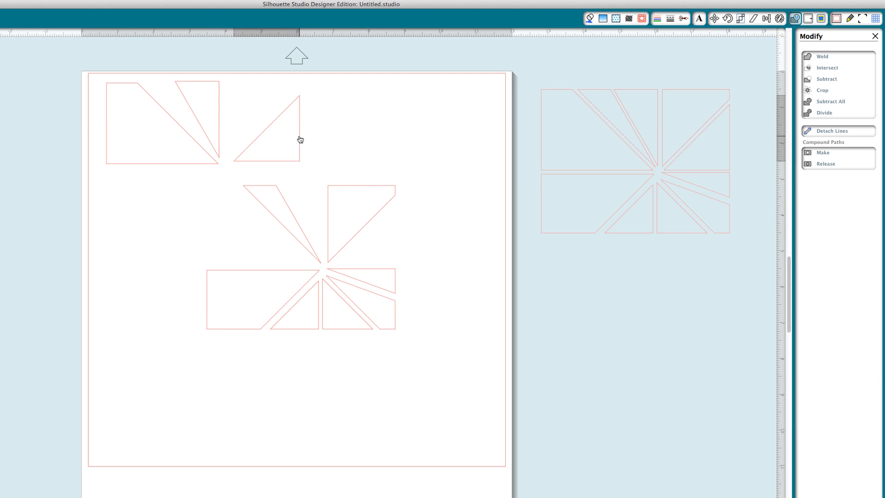
pyautogui.click(308, 175)
pyautogui.moveTo(381, 326); pyautogui.dragTo(361, 159)
pyautogui.moveTo(302, 326); pyautogui.dragTo(429, 131)
pyautogui.click(373, 172)
# Select the five remaining slices together and move them down to the lower part of the page.
pyautogui.moveTo(196, 184); pyautogui.dragTo(400, 392)
pyautogui.moveTo(364, 332); pyautogui.dragTo(367, 441)
pyautogui.click(350, 246)
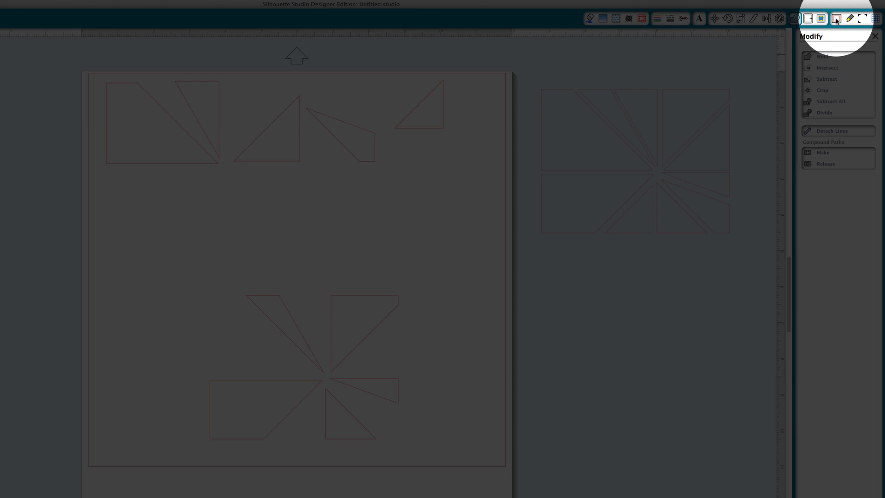
# Set the cutting mat to 12x12 and reveal it at 29%.
pyautogui.click(837, 18)
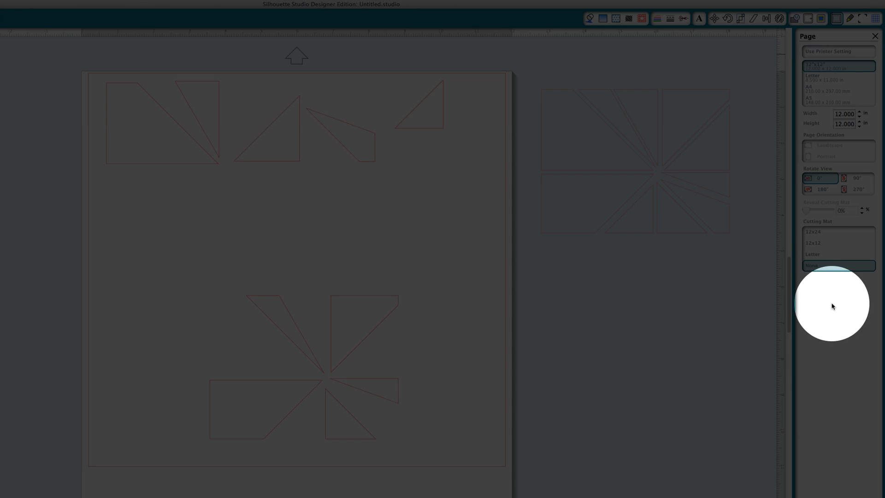
pyautogui.click(814, 243)
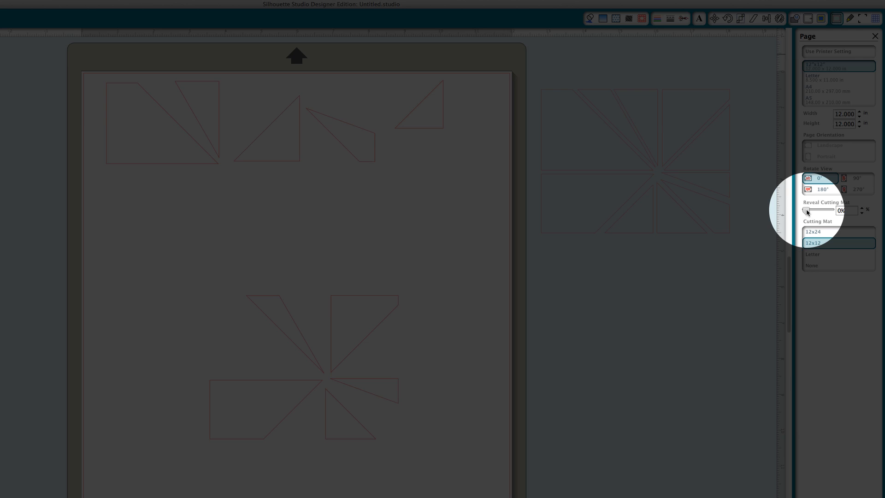
pyautogui.moveTo(807, 212); pyautogui.dragTo(815, 211)
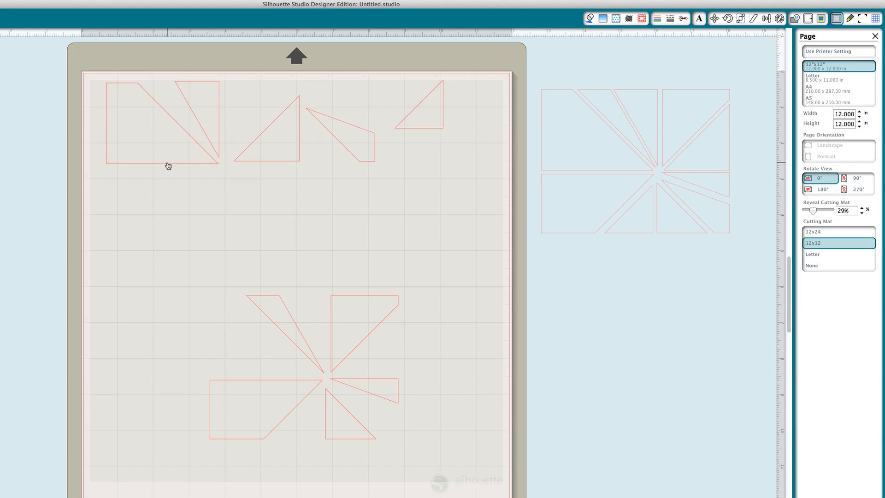
# Move the first three slices of the upper row closer together, toward the mat's upper-left corner.
pyautogui.moveTo(169, 165); pyautogui.dragTo(149, 173)
pyautogui.moveTo(211, 146); pyautogui.dragTo(185, 144)
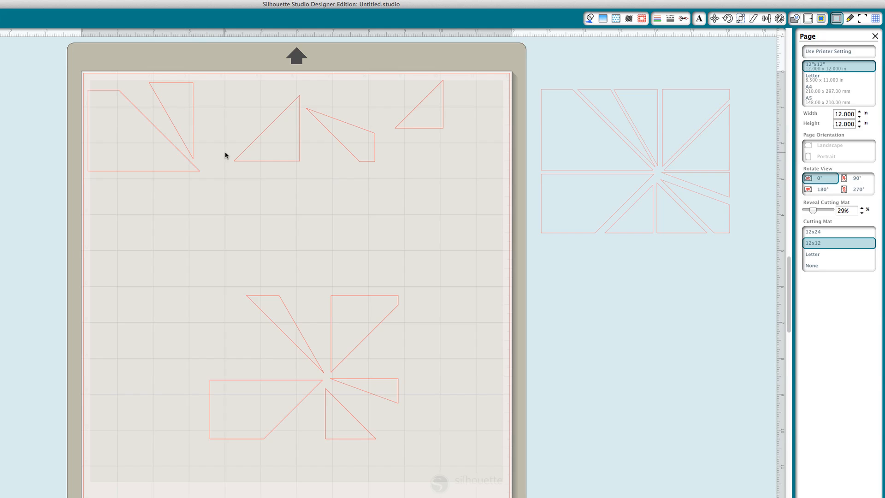
pyautogui.moveTo(243, 165); pyautogui.dragTo(216, 172)
# Rotate the small triangle in the upper row about half a turn and nest it against the slanted edge of the larger triangle.
pyautogui.click(405, 128)
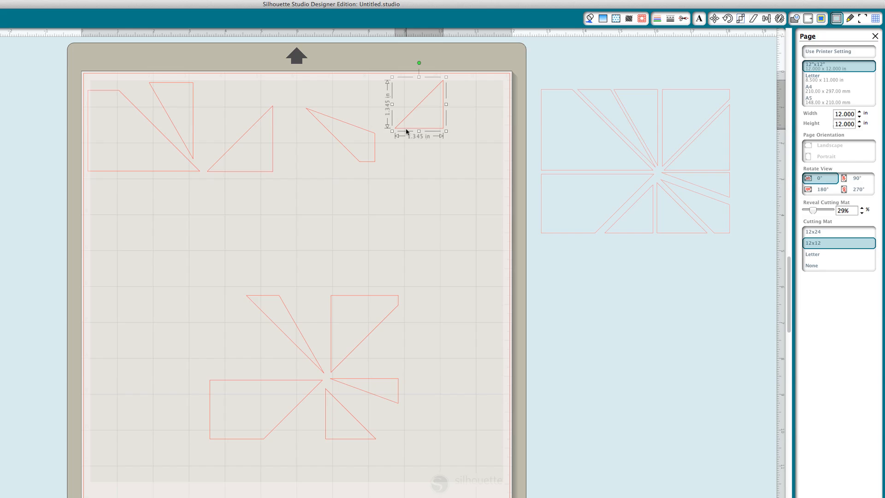
pyautogui.moveTo(419, 63); pyautogui.dragTo(417, 144)
pyautogui.moveTo(412, 110); pyautogui.dragTo(219, 135)
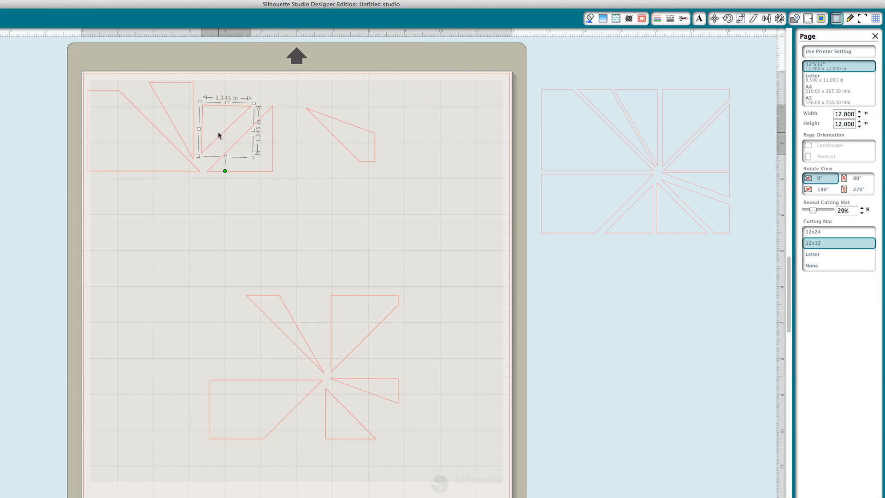
# Rotate the four-sided slice about 45 degrees clockwise and place it upright at the right end of the upper row.
pyautogui.click(350, 152)
pyautogui.moveTo(341, 88); pyautogui.dragTo(283, 123)
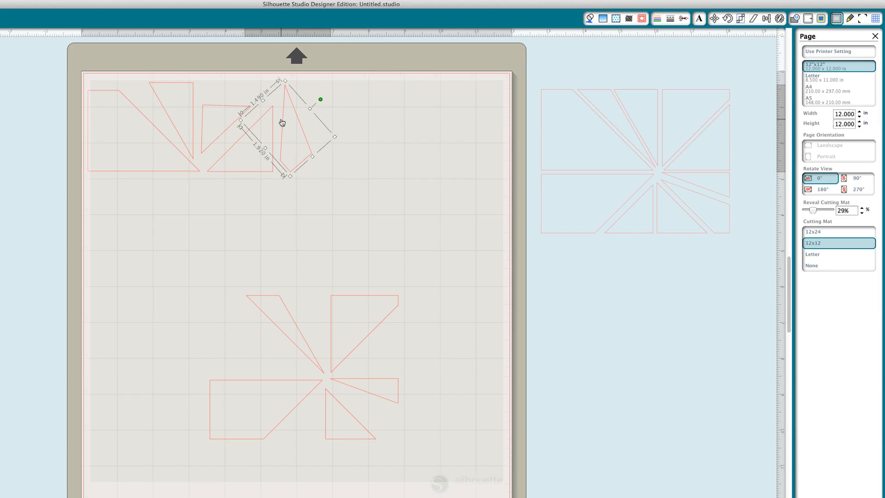
pyautogui.click(306, 167)
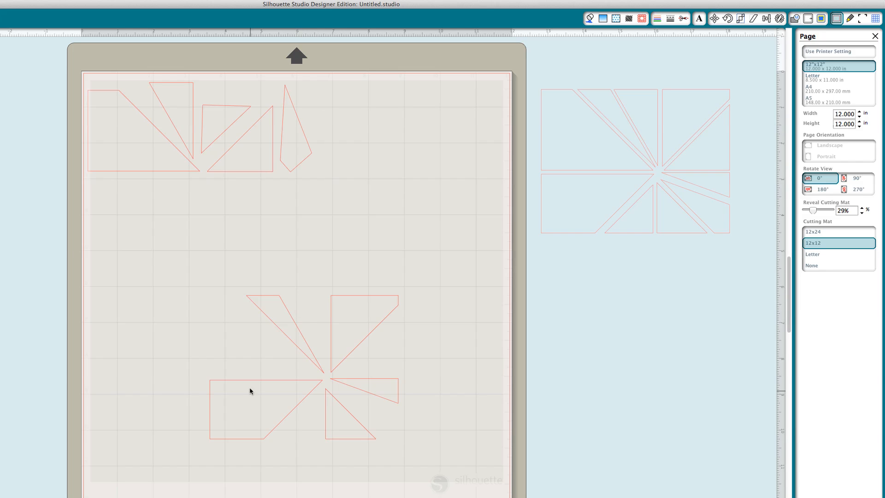
# Move the large four-sided slice below the upper row at the mat's left edge, and place the thin slice under it, rotated nearly horizontal.
pyautogui.moveTo(247, 384); pyautogui.dragTo(130, 187)
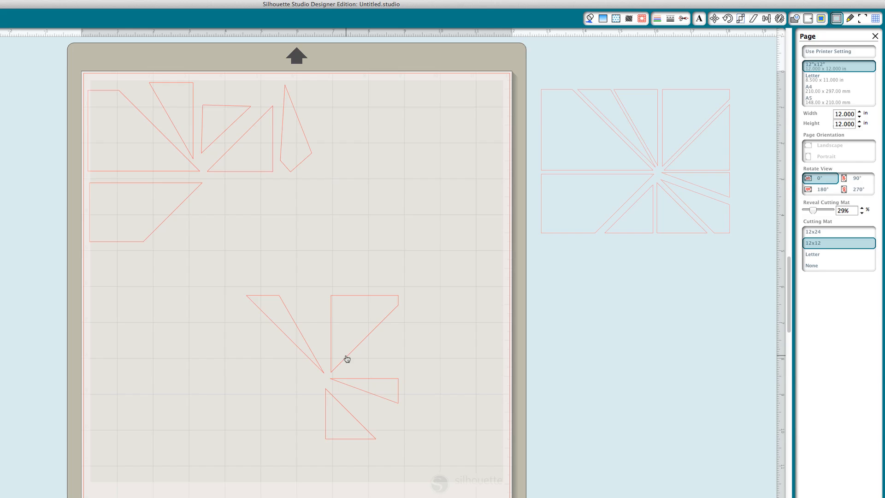
pyautogui.click(304, 338)
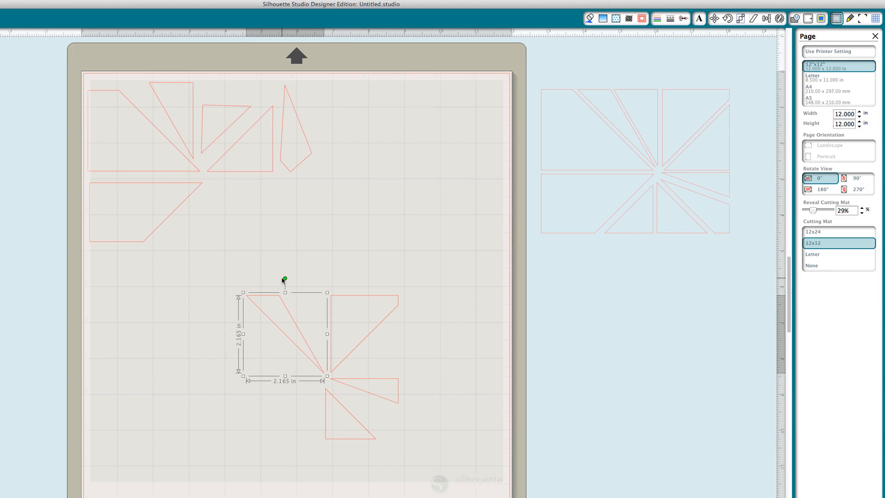
pyautogui.click(288, 281)
pyautogui.click(281, 303)
pyautogui.moveTo(286, 279); pyautogui.dragTo(126, 259)
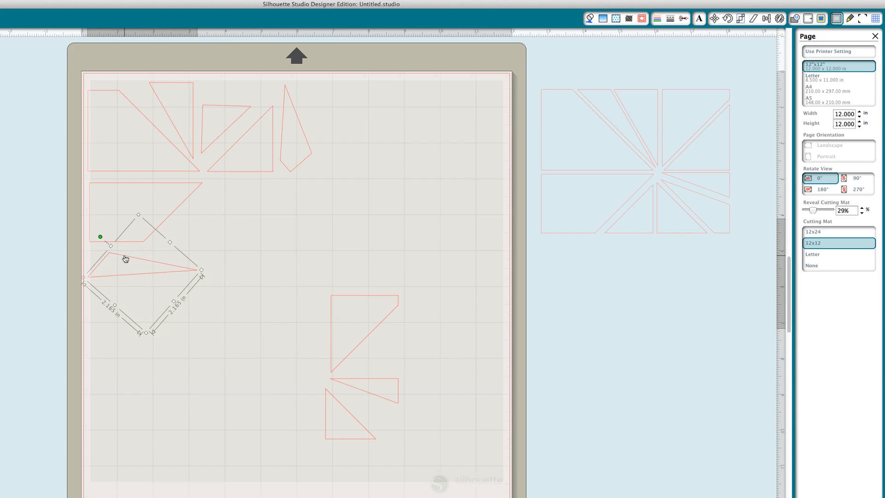
# Rotate the larger of the three remaining slices about half a turn and nest it against the slanted edge of the large four-sided slice.
pyautogui.click(363, 296)
pyautogui.moveTo(364, 279); pyautogui.dragTo(184, 261)
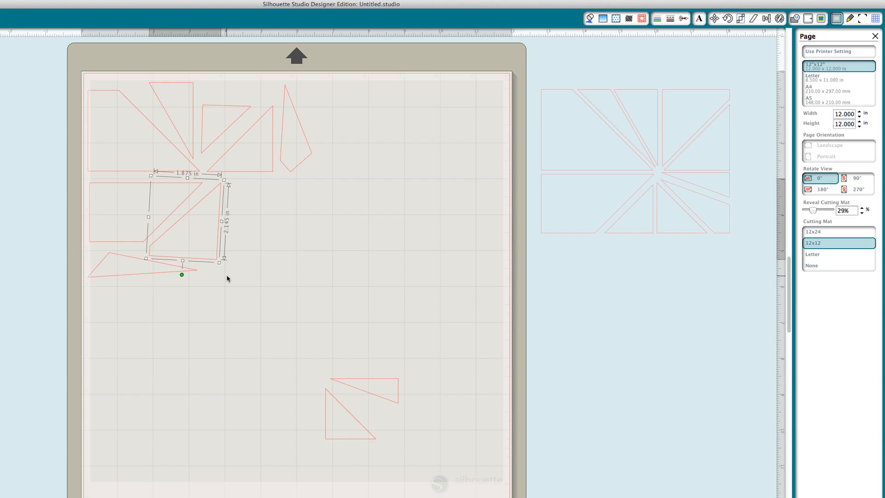
pyautogui.click(227, 277)
# Move the remaining right triangle beside the thin slice's tip and rotate it a quarter turn counterclockwise until its sides are square.
pyautogui.click(334, 403)
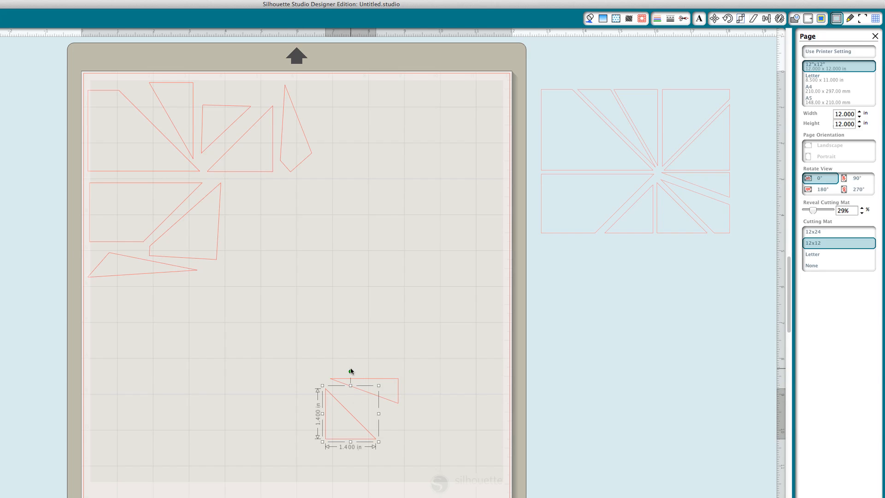
pyautogui.click(340, 377)
pyautogui.click(335, 407)
pyautogui.moveTo(334, 409); pyautogui.dragTo(231, 259)
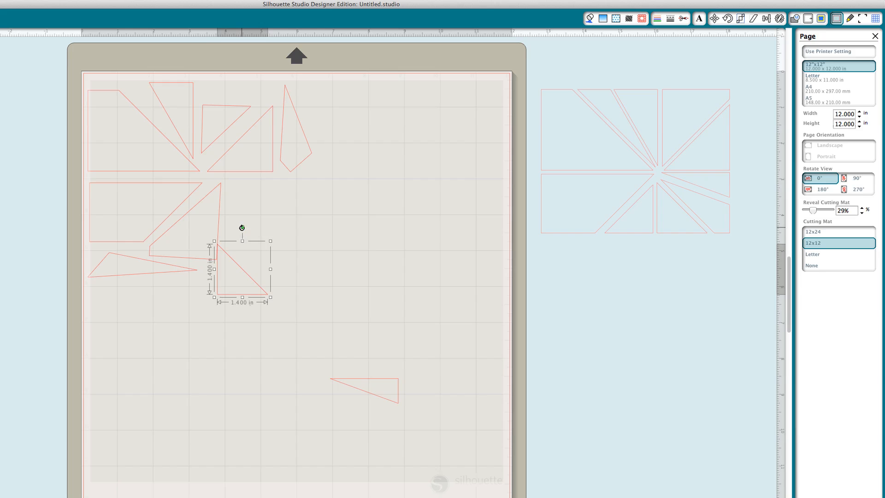
pyautogui.moveTo(243, 227); pyautogui.dragTo(200, 274)
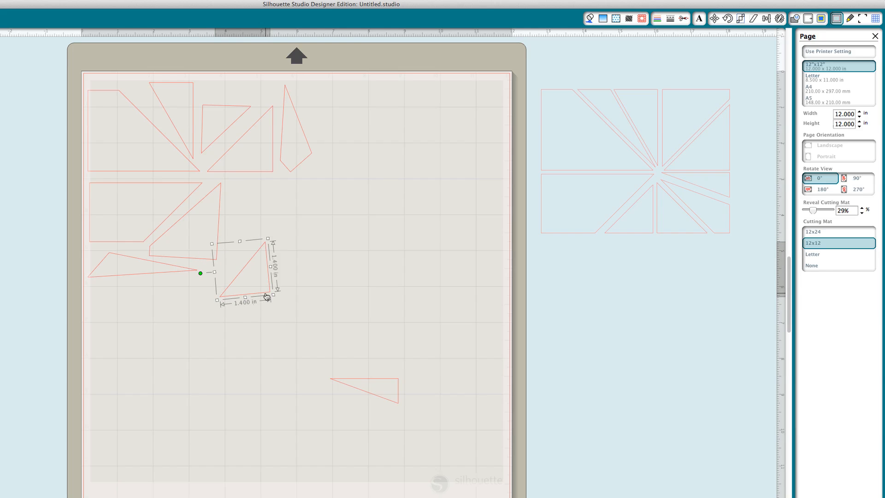
pyautogui.moveTo(264, 293); pyautogui.dragTo(247, 278)
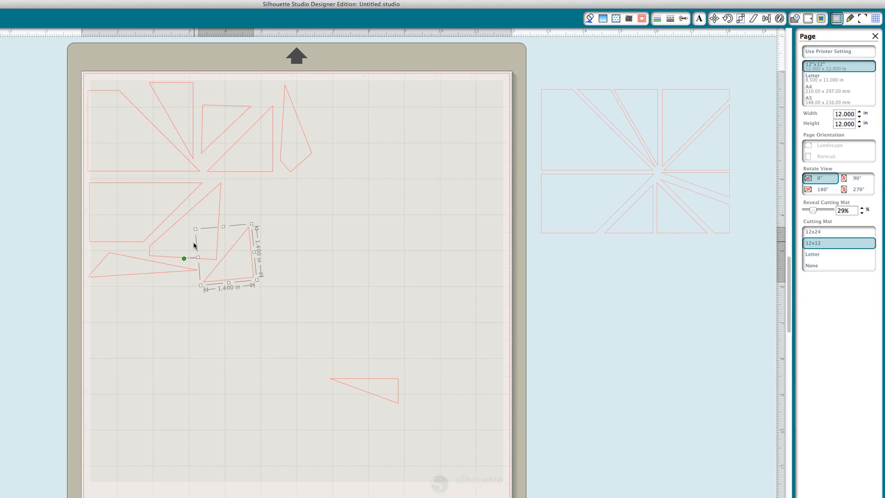
pyautogui.moveTo(184, 260); pyautogui.dragTo(185, 254)
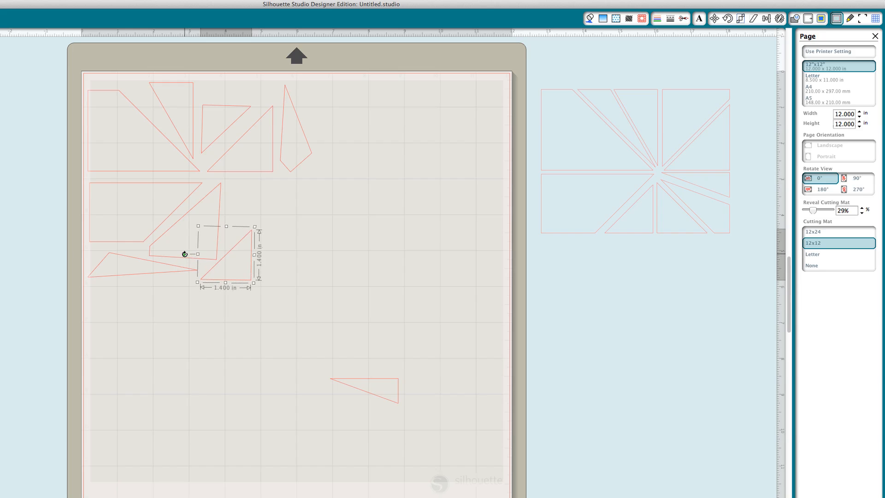
# Rotate the last narrow slice a quarter turn counterclockwise and fit it into the second group, above the small triangle.
pyautogui.click(381, 381)
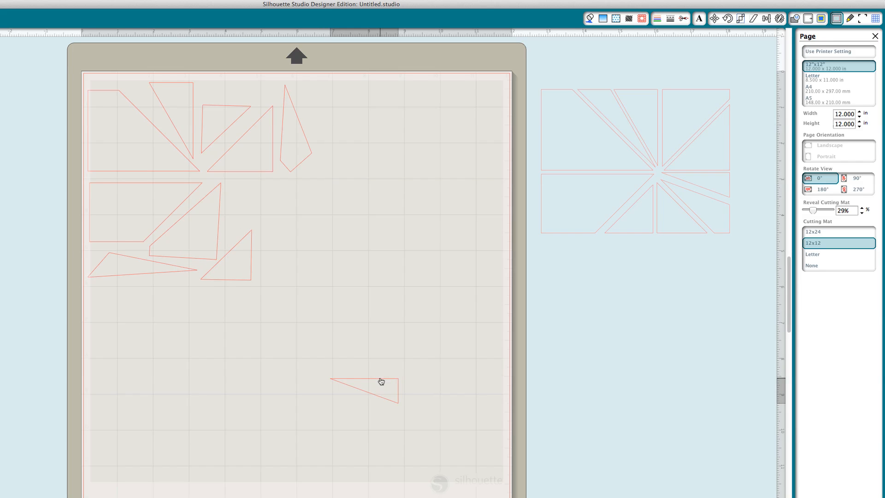
pyautogui.moveTo(364, 363); pyautogui.dragTo(337, 389)
pyautogui.moveTo(355, 358); pyautogui.dragTo(227, 185)
pyautogui.click(234, 289)
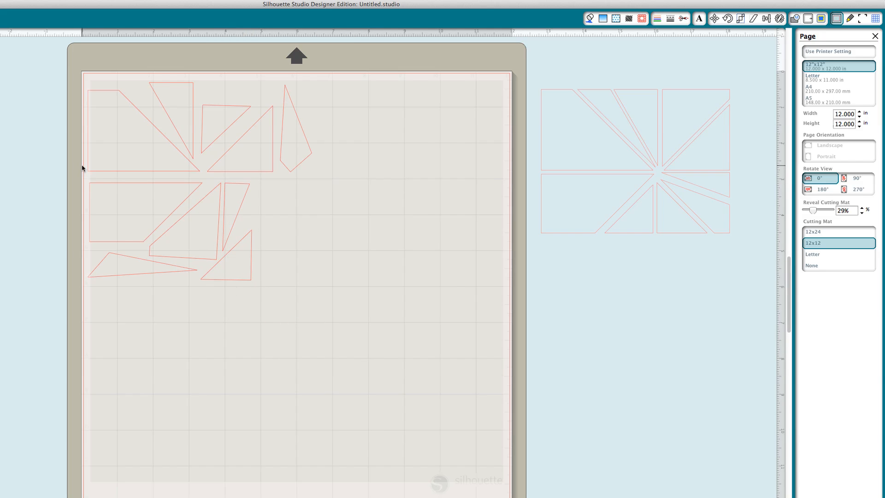